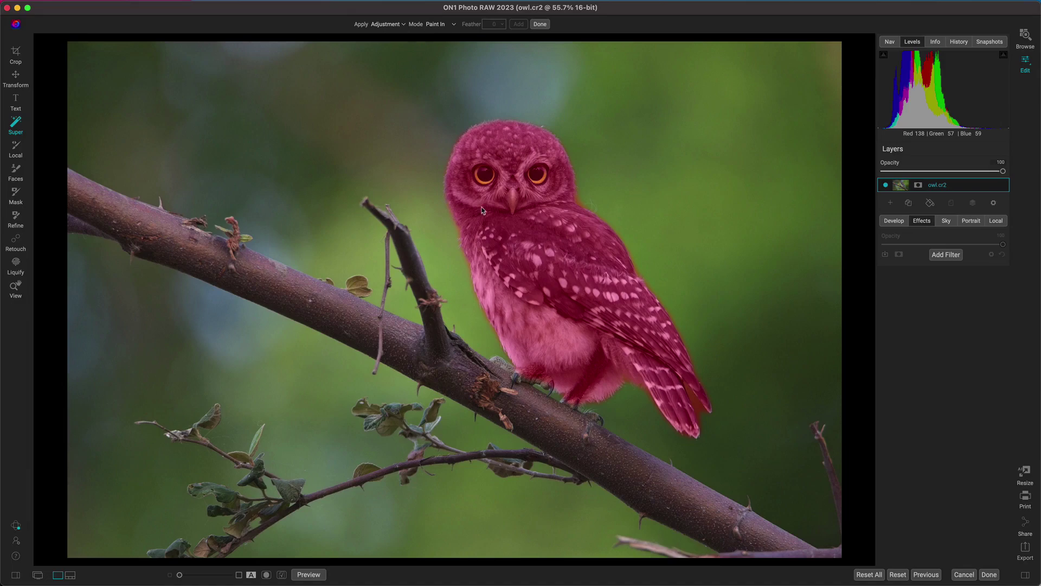
Select the green background, add a Cool Concrete texture, and brush texture into the pigeon photo
{"action": "left_click", "coordinate": [296, 195]}
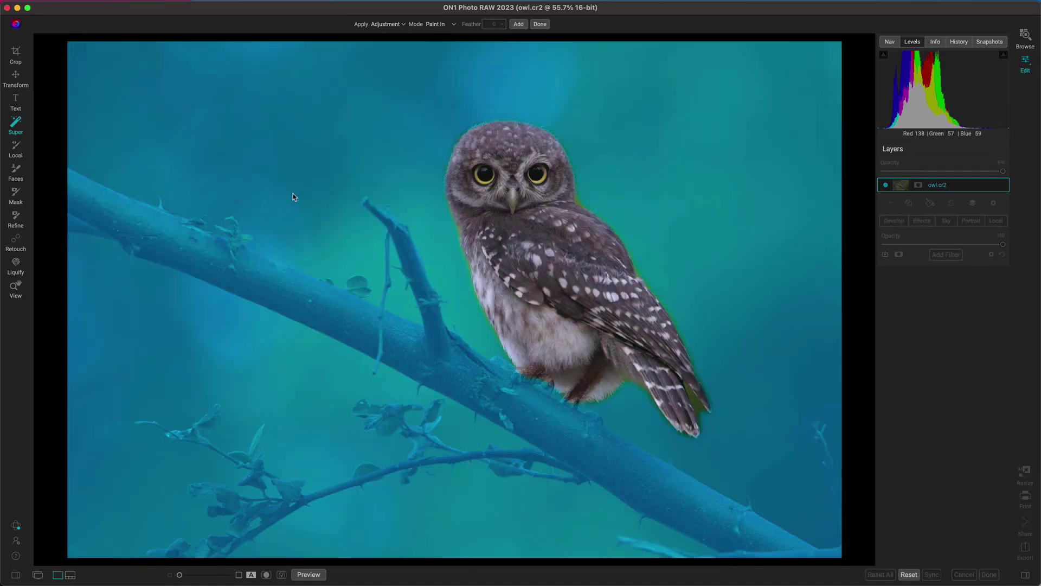
{"action": "right_click", "coordinate": [293, 197]}
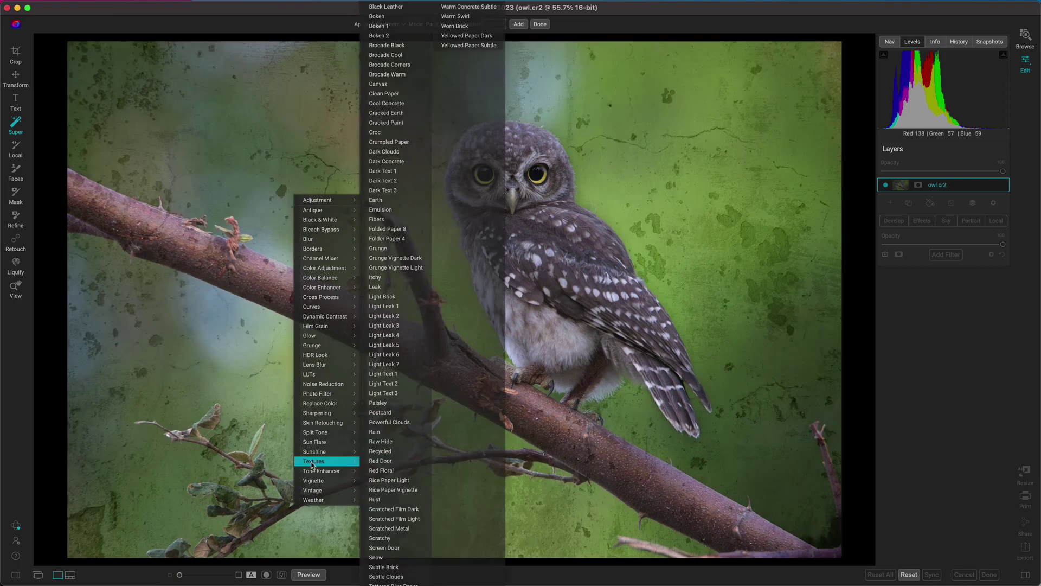
{"action": "left_click", "coordinate": [312, 462]}
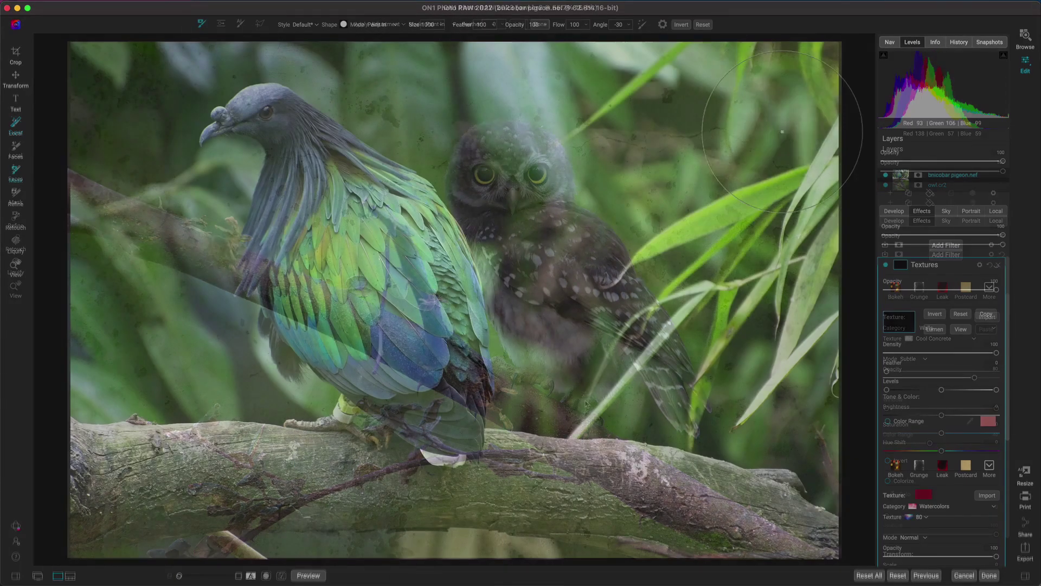
{"action": "mouse_move", "coordinate": [803, 108]}
{"action": "left_mouse_down"}
{"action": "mouse_move", "coordinate": [848, 325]}
{"action": "mouse_move", "coordinate": [537, 383]}
{"action": "mouse_move", "coordinate": [602, 336]}
{"action": "mouse_move", "coordinate": [537, 174]}
{"action": "mouse_move", "coordinate": [429, 162]}
{"action": "left_mouse_up"}
{"action": "mouse_move", "coordinate": [330, 28]}
{"action": "left_mouse_down"}
{"action": "mouse_move", "coordinate": [208, 186]}
{"action": "mouse_move", "coordinate": [163, 381]}
{"action": "mouse_move", "coordinate": [183, 230]}
{"action": "mouse_move", "coordinate": [247, 398]}
{"action": "mouse_move", "coordinate": [116, 469]}
{"action": "mouse_move", "coordinate": [391, 526]}
{"action": "mouse_move", "coordinate": [687, 543]}
{"action": "left_mouse_up"}
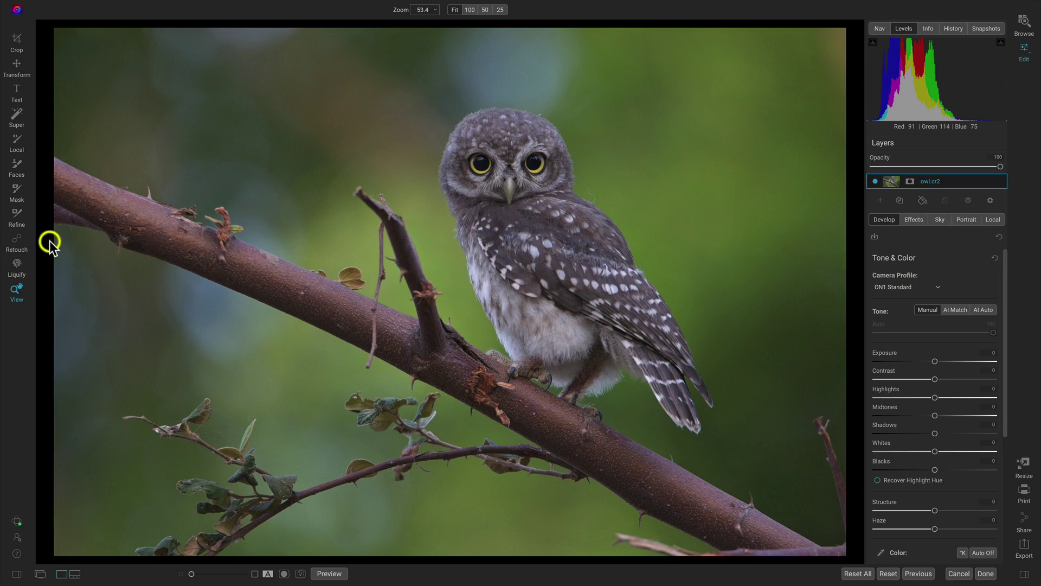
Super Select the owl photo's background and apply Cool Concrete texture in Subtle mode at 80 opacity
{"action": "left_click", "coordinate": [15, 117]}
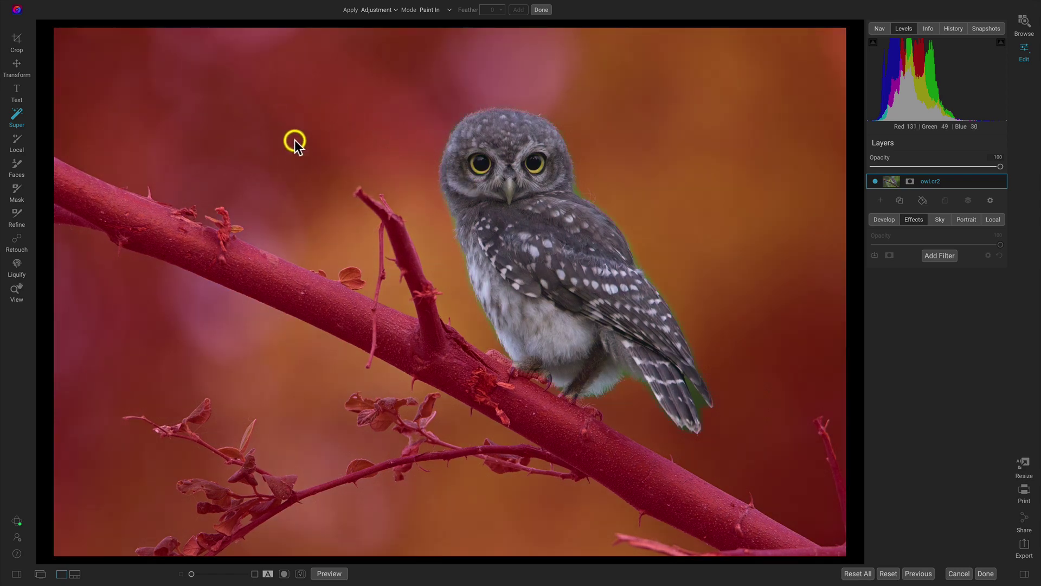
{"action": "left_click", "coordinate": [265, 132]}
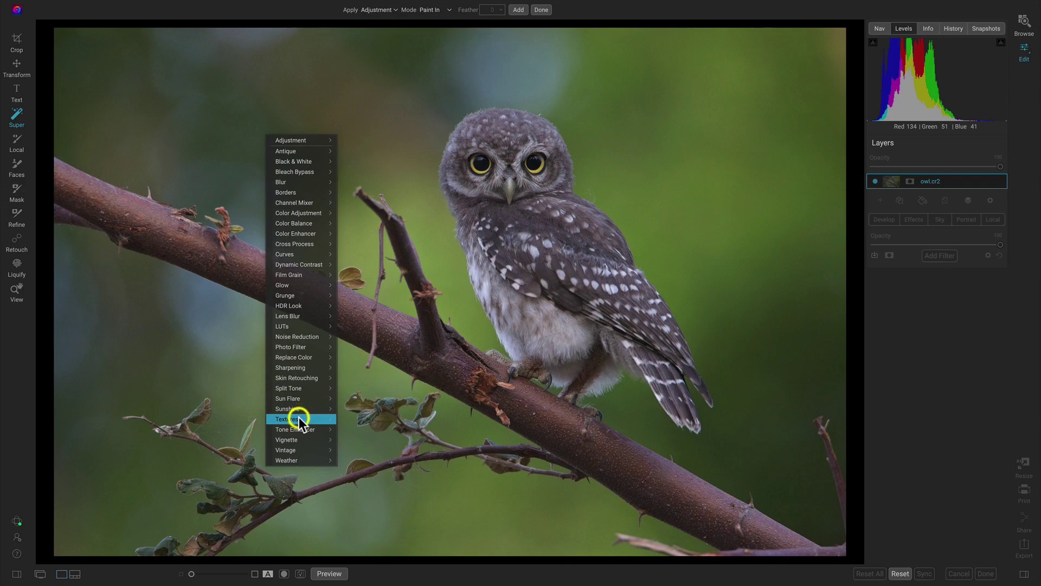
{"action": "mouse_move", "coordinate": [308, 418]}
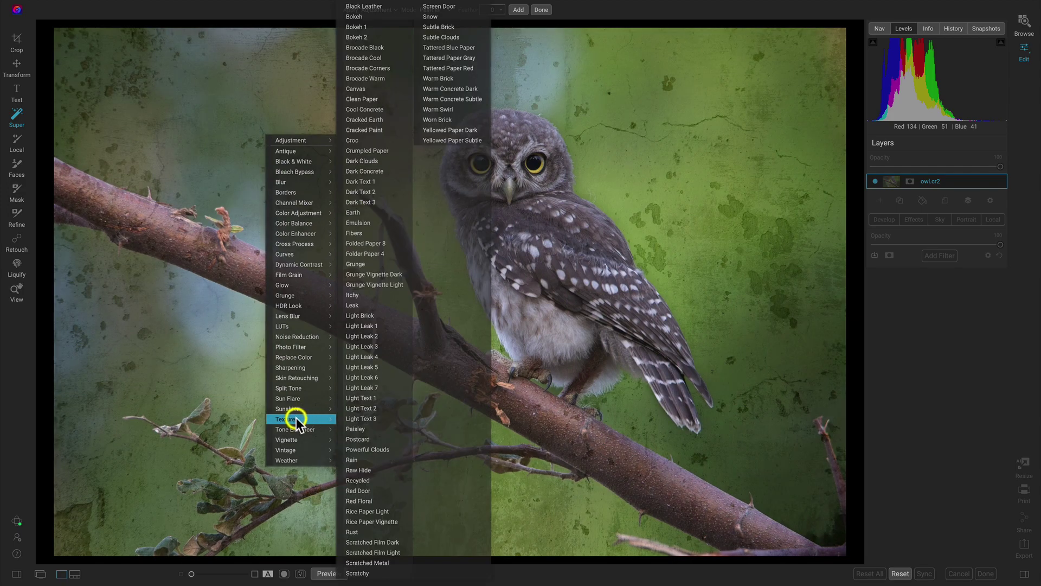
{"action": "left_click", "coordinate": [296, 418]}
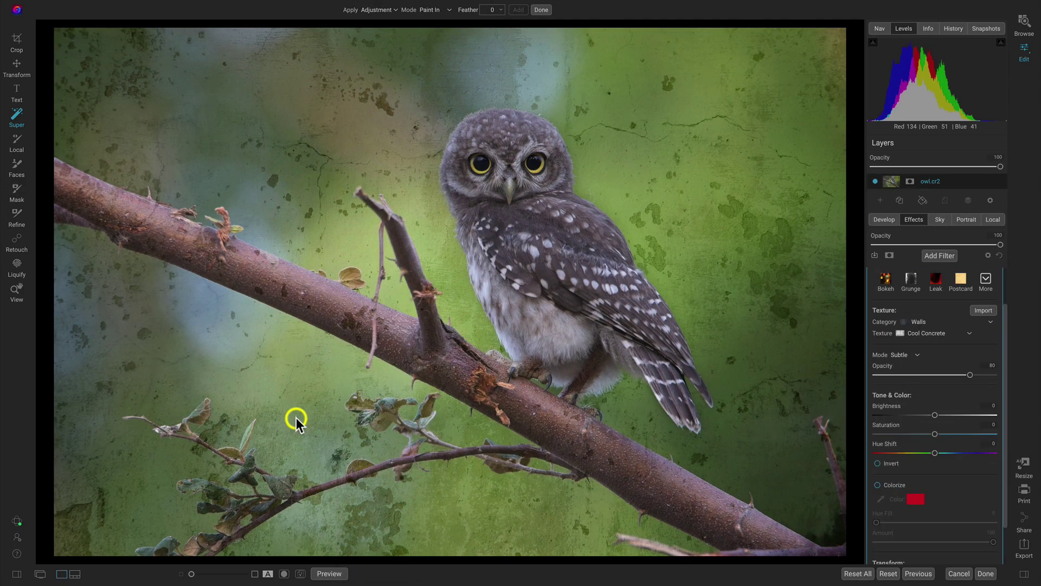
{"action": "scroll", "coordinate": [891, 366], "scroll_direction": "up", "scroll_amount": 2}
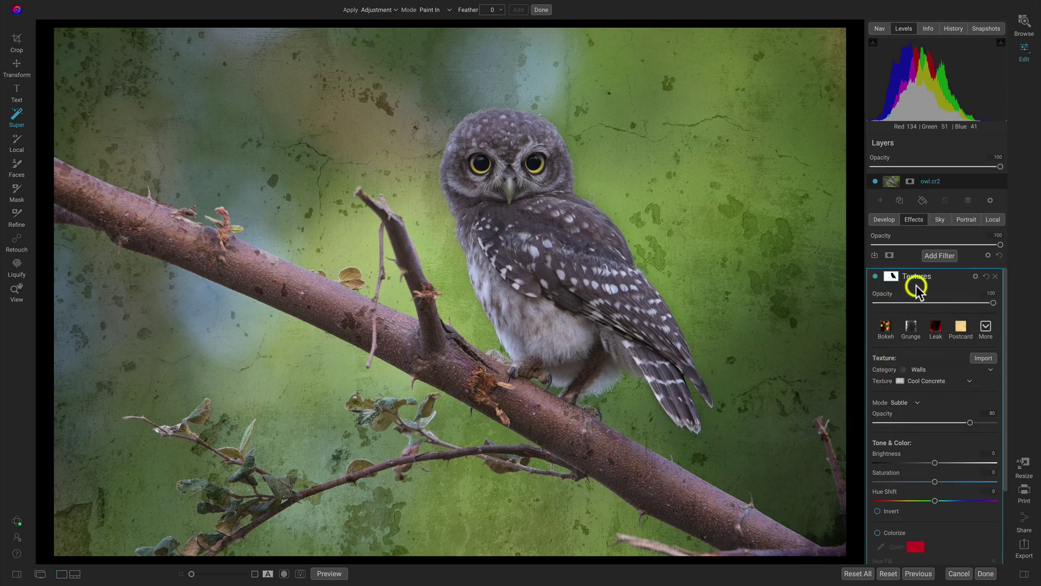
Check the texture filter's mask settings and toggle the filter off and on to compare
{"action": "left_click", "coordinate": [892, 278]}
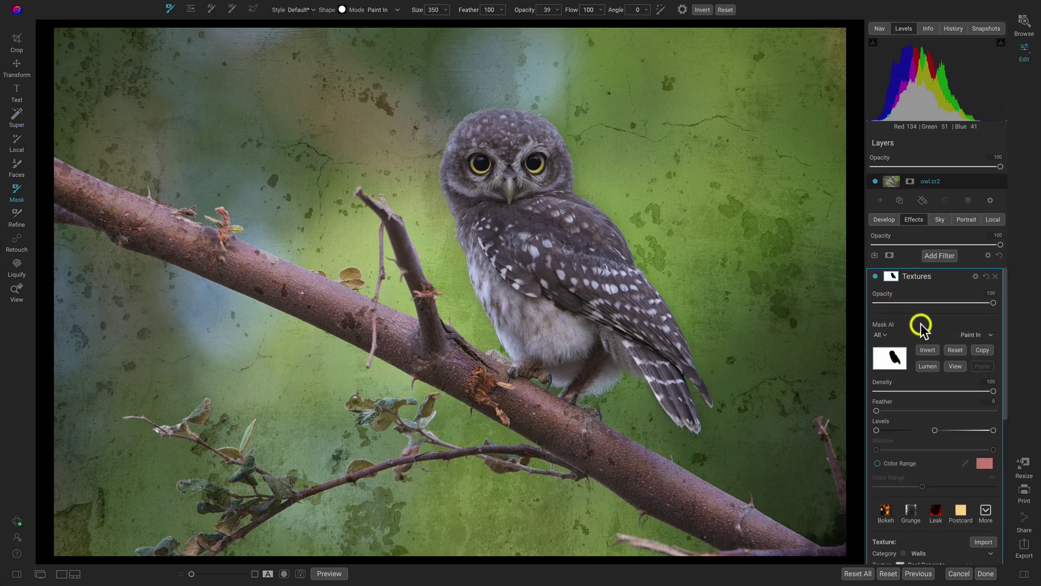
{"action": "left_click", "coordinate": [891, 276]}
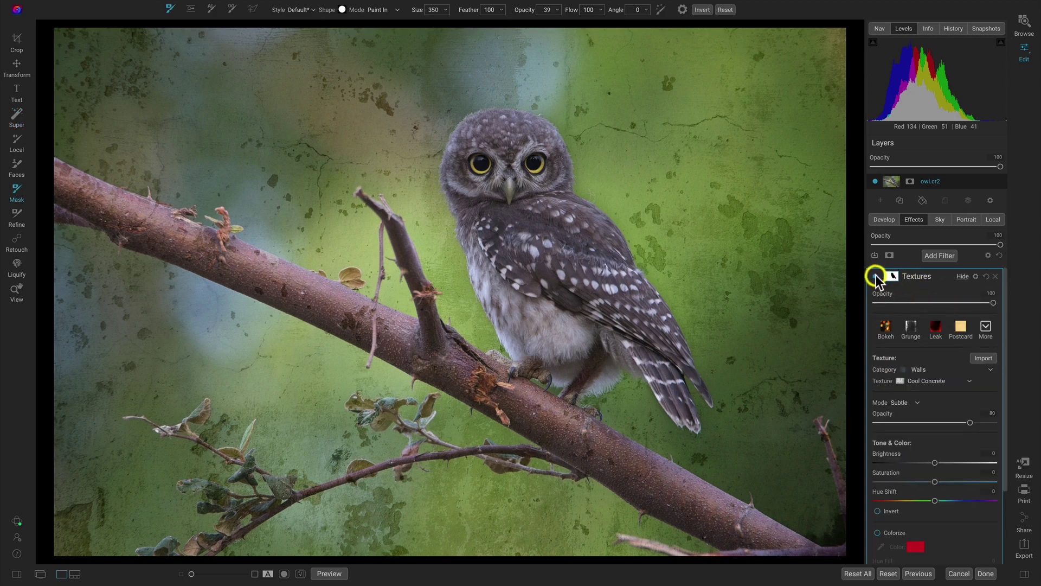
{"action": "left_click", "coordinate": [875, 276]}
{"action": "left_click", "coordinate": [874, 277]}
Replace Cool Concrete with Winter Textures texture5 and set its blend mode to Normal
{"action": "left_click", "coordinate": [927, 369]}
{"action": "scroll", "coordinate": [951, 212], "scroll_direction": "down", "scroll_amount": 10}
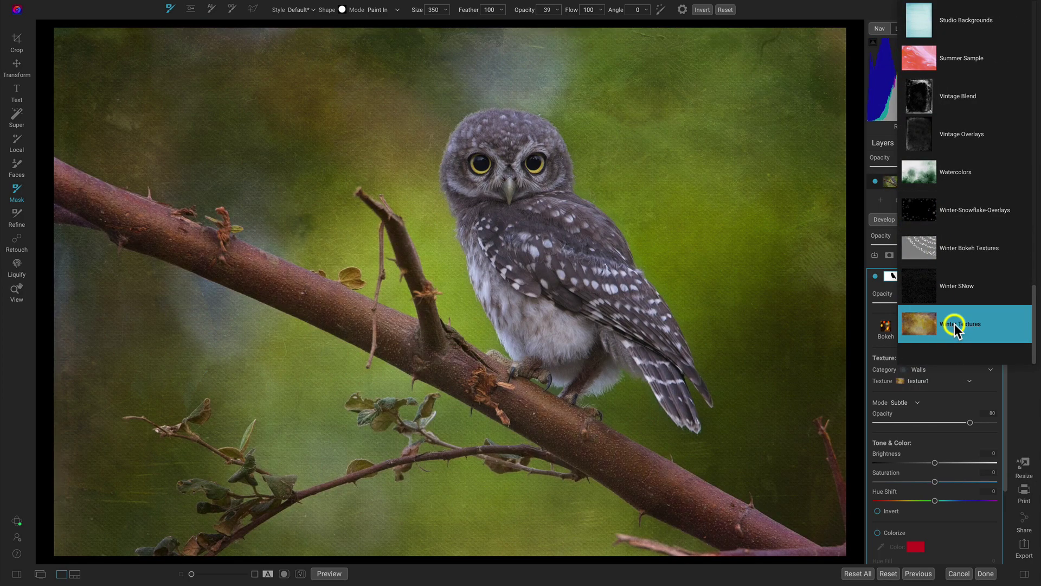
{"action": "left_click", "coordinate": [954, 324]}
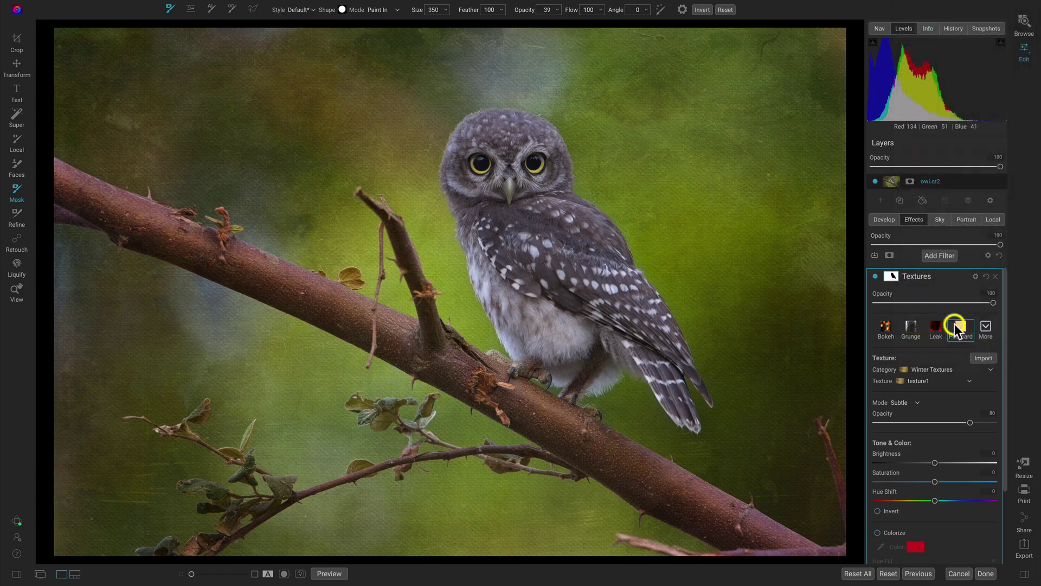
{"action": "left_click", "coordinate": [929, 382]}
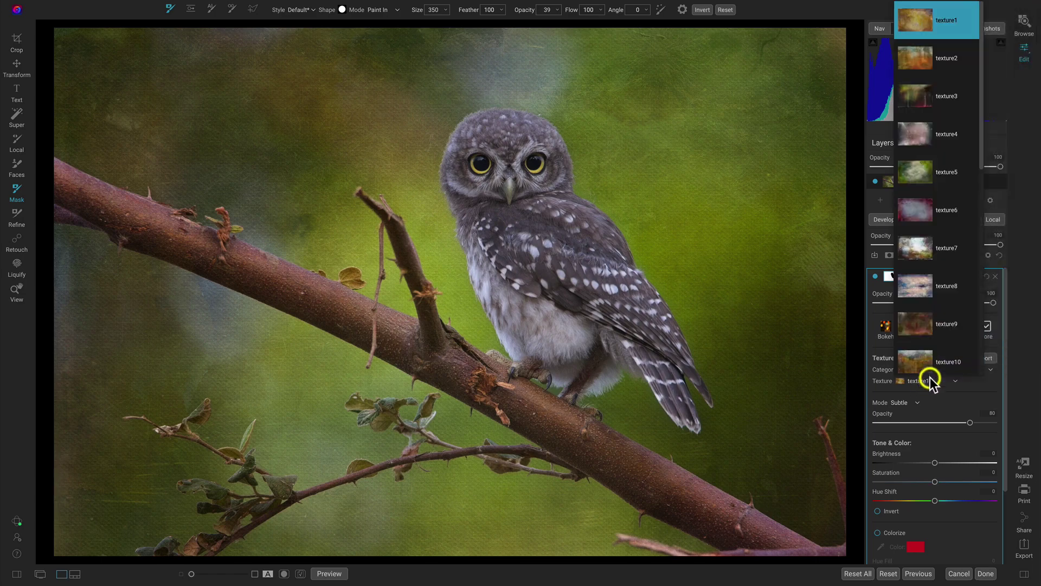
{"action": "scroll", "coordinate": [944, 149], "scroll_direction": "down", "scroll_amount": 1}
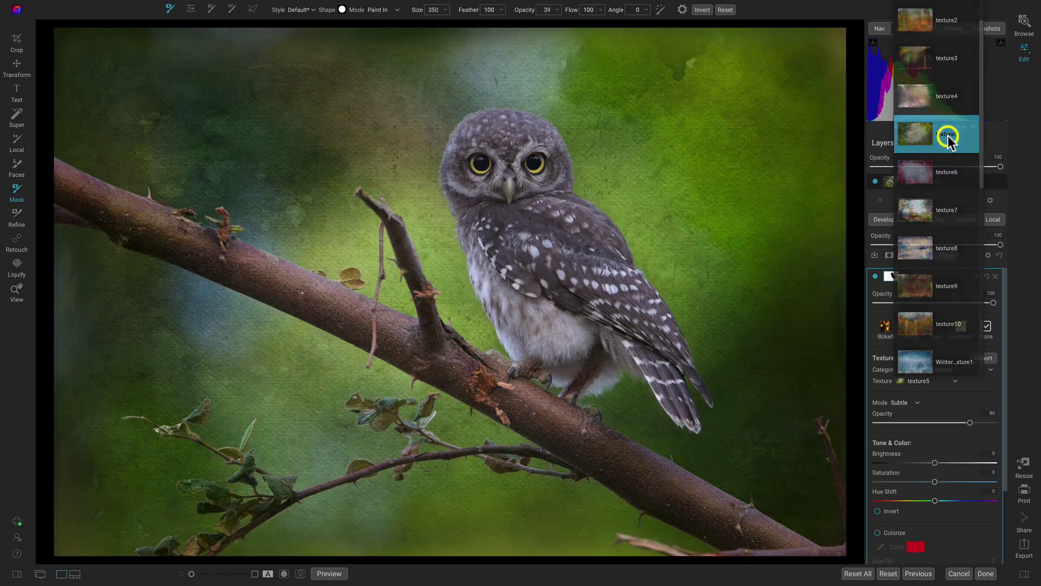
{"action": "left_click", "coordinate": [948, 135]}
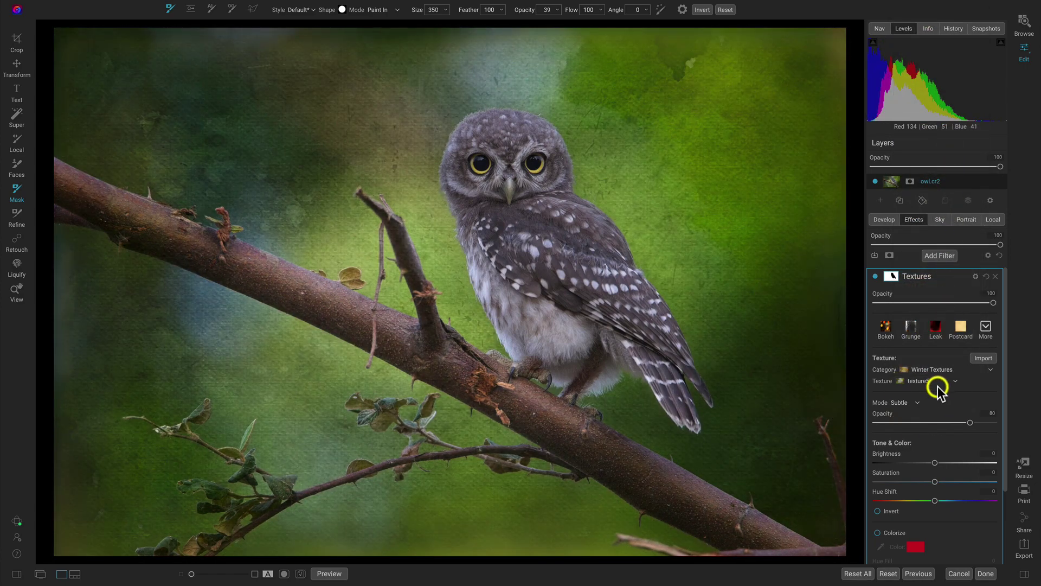
{"action": "left_click", "coordinate": [915, 403]}
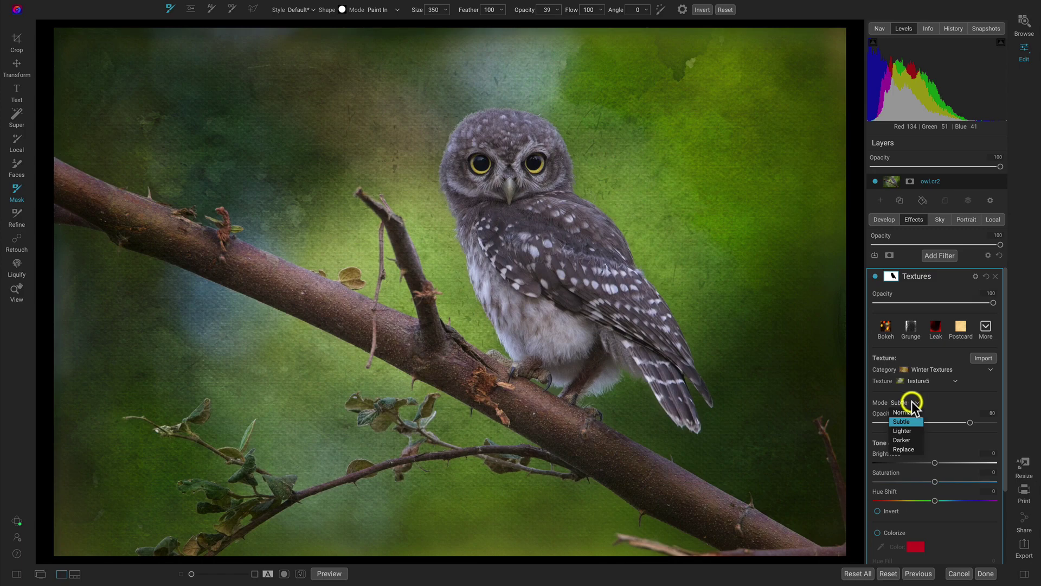
{"action": "left_click", "coordinate": [901, 412]}
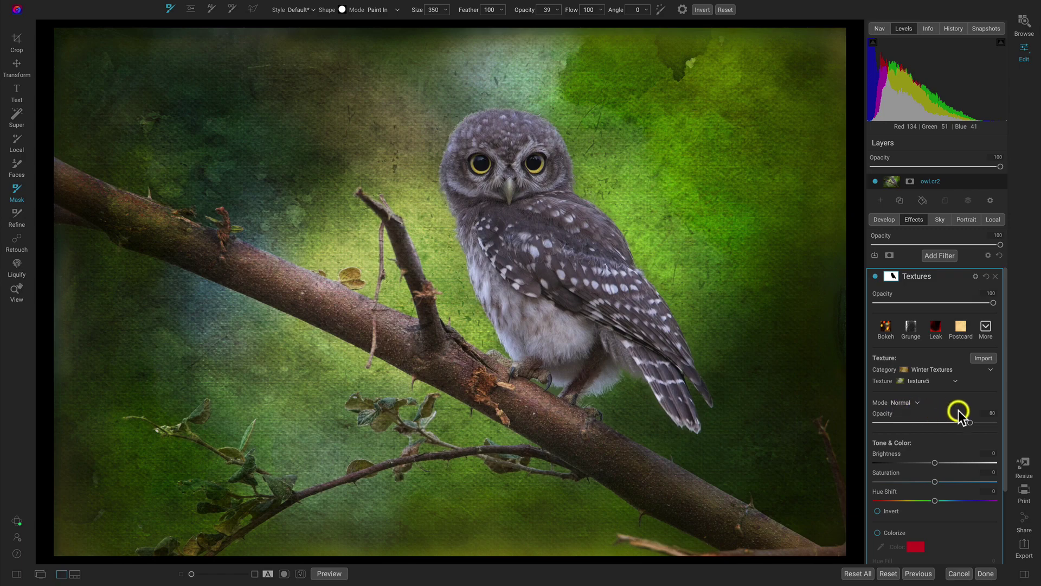
Raise the Winter texture's opacity from 80 to 100 and hide it briefly to compare
{"action": "left_click_drag", "start_coordinate": [971, 422], "coordinate": [1016, 425]}
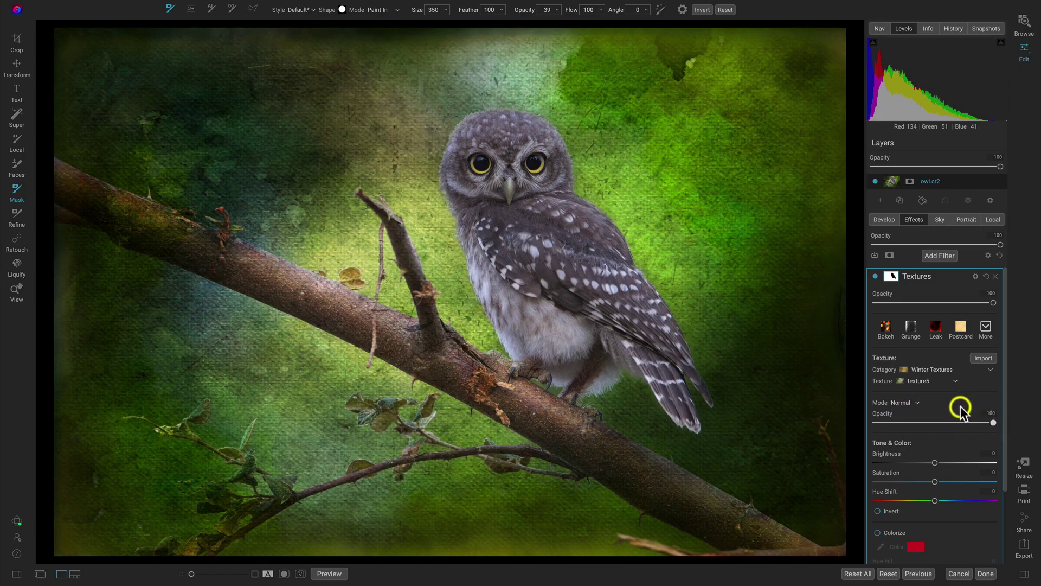
{"action": "left_click", "coordinate": [876, 276]}
Restore the texture and paint it off the owl's head, chest and wing at 42 opacity, size 200
{"action": "left_click", "coordinate": [875, 276]}
{"action": "mouse_move", "coordinate": [523, 8]}
{"action": "left_mouse_down"}
{"action": "mouse_move", "coordinate": [550, 18]}
{"action": "mouse_move", "coordinate": [534, 20]}
{"action": "left_mouse_up"}
{"action": "mouse_move", "coordinate": [519, 84]}
{"action": "left_mouse_down"}
{"action": "mouse_move", "coordinate": [567, 123]}
{"action": "mouse_move", "coordinate": [586, 191]}
{"action": "mouse_move", "coordinate": [643, 250]}
{"action": "mouse_move", "coordinate": [729, 401]}
{"action": "mouse_move", "coordinate": [694, 469]}
{"action": "mouse_move", "coordinate": [701, 429]}
{"action": "mouse_move", "coordinate": [665, 417]}
{"action": "mouse_move", "coordinate": [637, 383]}
{"action": "mouse_move", "coordinate": [695, 439]}
{"action": "mouse_move", "coordinate": [679, 435]}
{"action": "mouse_move", "coordinate": [722, 417]}
{"action": "mouse_move", "coordinate": [687, 376]}
{"action": "mouse_move", "coordinate": [716, 436]}
{"action": "mouse_move", "coordinate": [687, 438]}
{"action": "mouse_move", "coordinate": [617, 363]}
{"action": "mouse_move", "coordinate": [592, 395]}
{"action": "mouse_move", "coordinate": [571, 400]}
{"action": "mouse_move", "coordinate": [608, 374]}
{"action": "mouse_move", "coordinate": [566, 389]}
{"action": "mouse_move", "coordinate": [502, 339]}
{"action": "mouse_move", "coordinate": [584, 268]}
{"action": "mouse_move", "coordinate": [559, 236]}
{"action": "mouse_move", "coordinate": [577, 303]}
{"action": "left_mouse_up"}
{"action": "key", "text": "bracketleft"}
{"action": "key", "text": "bracketleft"}
{"action": "key", "text": "bracketleft"}
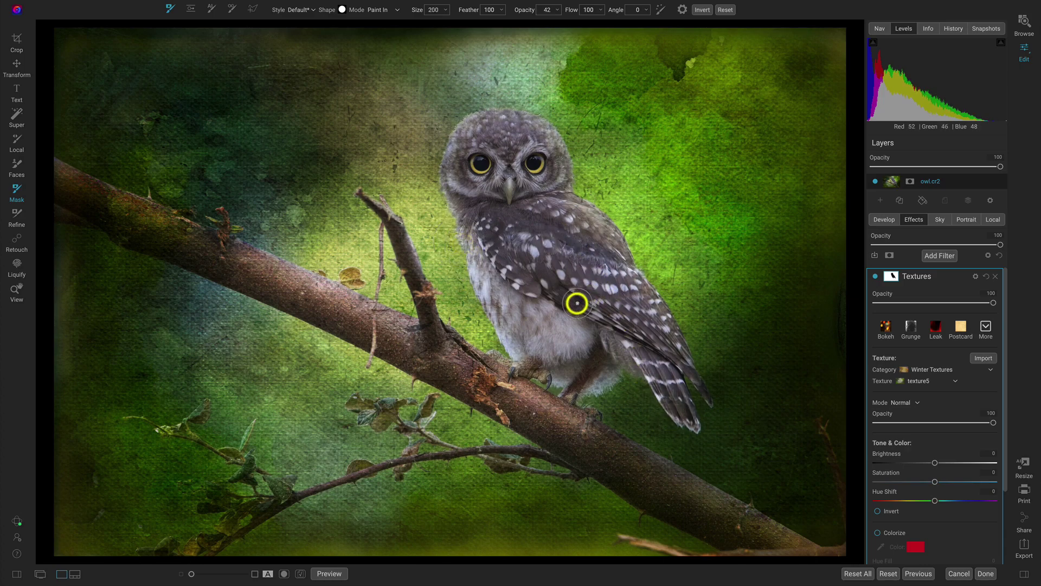
{"action": "key", "text": "x"}
{"action": "mouse_move", "coordinate": [577, 303]}
{"action": "left_mouse_down"}
{"action": "mouse_move", "coordinate": [552, 211]}
{"action": "mouse_move", "coordinate": [610, 250]}
{"action": "mouse_move", "coordinate": [568, 218]}
{"action": "mouse_move", "coordinate": [595, 251]}
{"action": "mouse_move", "coordinate": [516, 163]}
{"action": "mouse_move", "coordinate": [478, 143]}
{"action": "mouse_move", "coordinate": [465, 166]}
{"action": "mouse_move", "coordinate": [474, 135]}
{"action": "mouse_move", "coordinate": [509, 140]}
{"action": "mouse_move", "coordinate": [536, 169]}
{"action": "mouse_move", "coordinate": [504, 153]}
{"action": "mouse_move", "coordinate": [509, 143]}
{"action": "mouse_move", "coordinate": [490, 148]}
{"action": "mouse_move", "coordinate": [502, 225]}
{"action": "mouse_move", "coordinate": [527, 282]}
{"action": "mouse_move", "coordinate": [555, 319]}
{"action": "mouse_move", "coordinate": [607, 343]}
{"action": "mouse_move", "coordinate": [575, 356]}
{"action": "mouse_move", "coordinate": [550, 343]}
{"action": "mouse_move", "coordinate": [545, 274]}
{"action": "mouse_move", "coordinate": [517, 309]}
{"action": "mouse_move", "coordinate": [573, 278]}
{"action": "mouse_move", "coordinate": [520, 148]}
{"action": "mouse_move", "coordinate": [546, 155]}
{"action": "mouse_move", "coordinate": [559, 174]}
{"action": "mouse_move", "coordinate": [537, 146]}
{"action": "mouse_move", "coordinate": [548, 156]}
{"action": "mouse_move", "coordinate": [556, 242]}
{"action": "mouse_move", "coordinate": [535, 140]}
{"action": "mouse_move", "coordinate": [458, 137]}
{"action": "mouse_move", "coordinate": [477, 143]}
{"action": "mouse_move", "coordinate": [470, 178]}
{"action": "mouse_move", "coordinate": [481, 175]}
{"action": "mouse_move", "coordinate": [600, 291]}
{"action": "mouse_move", "coordinate": [650, 356]}
{"action": "mouse_move", "coordinate": [551, 268]}
{"action": "mouse_move", "coordinate": [539, 174]}
{"action": "mouse_move", "coordinate": [555, 202]}
{"action": "mouse_move", "coordinate": [564, 434]}
{"action": "mouse_move", "coordinate": [581, 437]}
{"action": "mouse_move", "coordinate": [539, 242]}
{"action": "mouse_move", "coordinate": [422, 50]}
{"action": "left_mouse_up"}
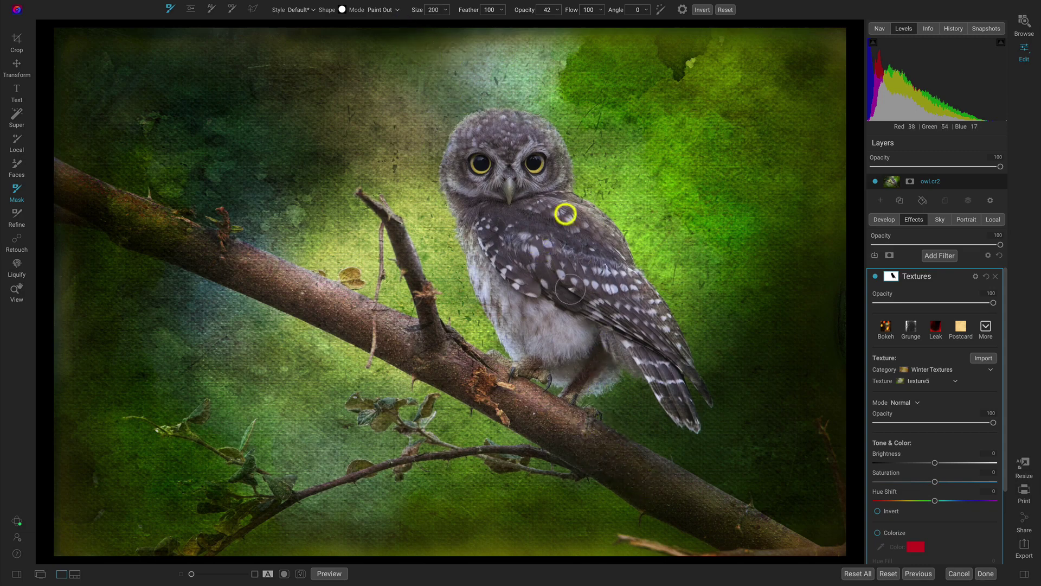
Paint the texture out of the lower branch with the mask brush at 100 opacity
{"action": "left_click_drag", "start_coordinate": [524, 10], "coordinate": [610, 22]}
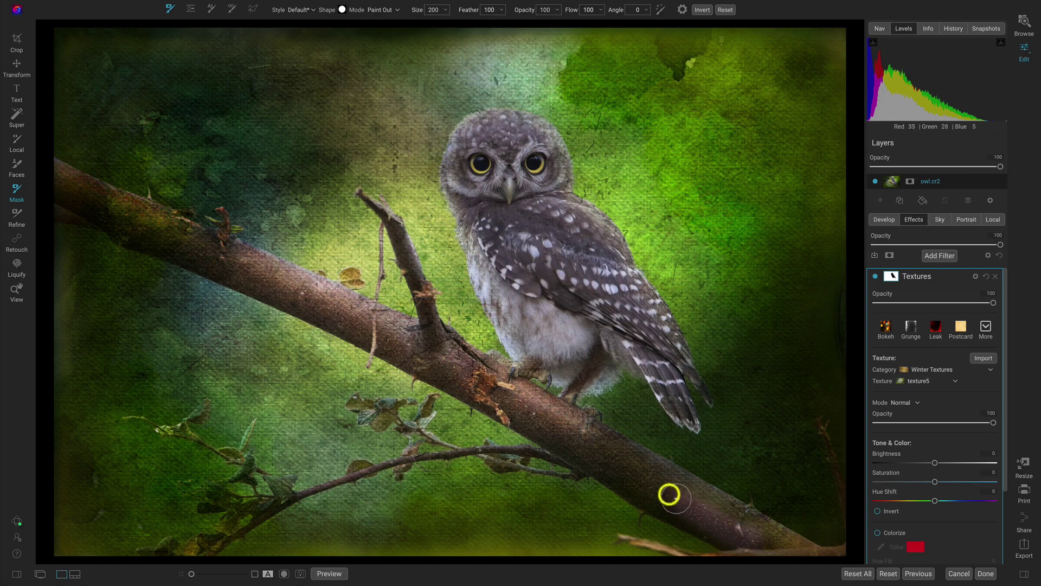
{"action": "mouse_move", "coordinate": [664, 477]}
{"action": "left_mouse_down"}
{"action": "mouse_move", "coordinate": [776, 546]}
{"action": "mouse_move", "coordinate": [708, 522]}
{"action": "mouse_move", "coordinate": [488, 386]}
{"action": "mouse_move", "coordinate": [558, 421]}
{"action": "mouse_move", "coordinate": [596, 444]}
{"action": "mouse_move", "coordinate": [382, 325]}
{"action": "mouse_move", "coordinate": [399, 347]}
{"action": "mouse_move", "coordinate": [227, 265]}
{"action": "mouse_move", "coordinate": [558, 414]}
{"action": "left_mouse_up"}
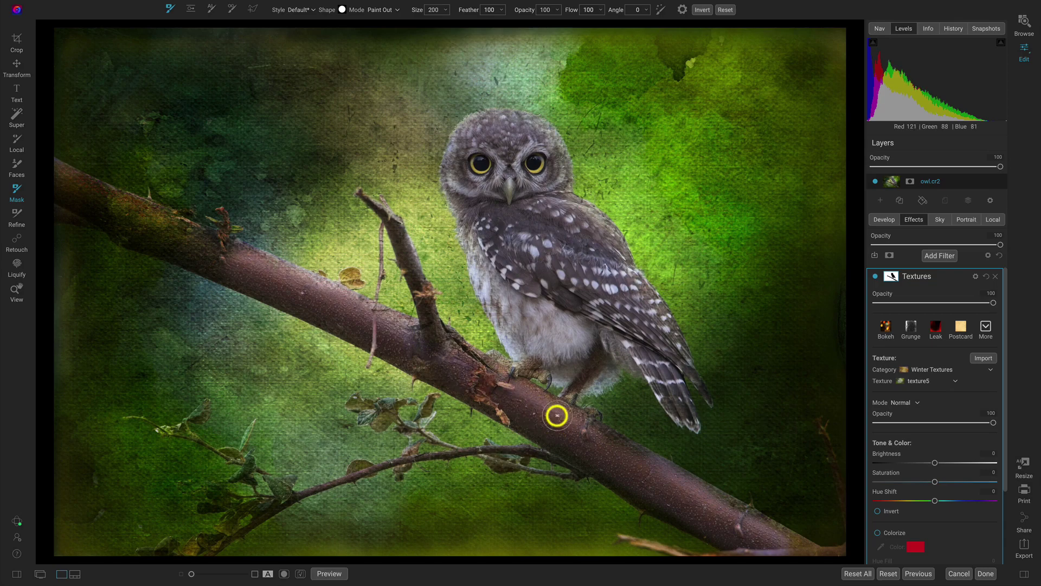
Preview the texture mask in black and white and set its Density to about 73
{"action": "left_click", "coordinate": [890, 276]}
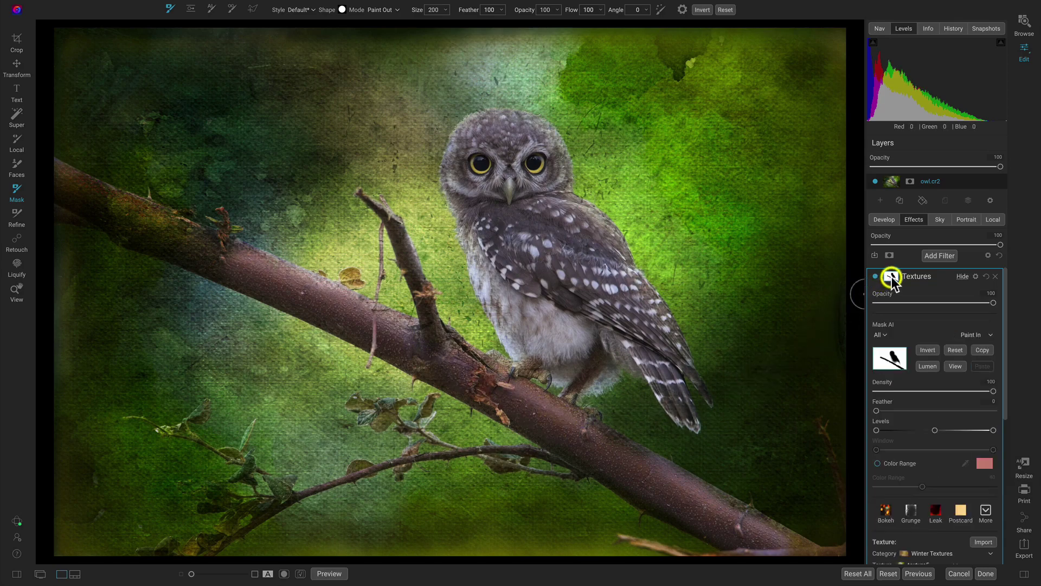
{"action": "left_click", "coordinate": [955, 367]}
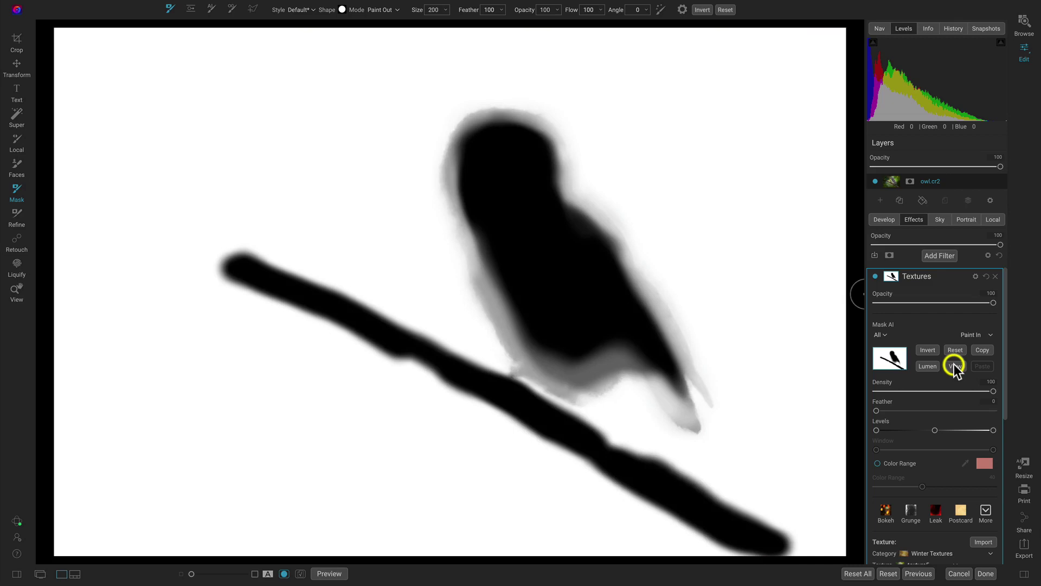
{"action": "mouse_move", "coordinate": [510, 142]}
{"action": "left_mouse_down"}
{"action": "mouse_move", "coordinate": [450, 217]}
{"action": "mouse_move", "coordinate": [482, 311]}
{"action": "mouse_move", "coordinate": [647, 351]}
{"action": "left_mouse_up"}
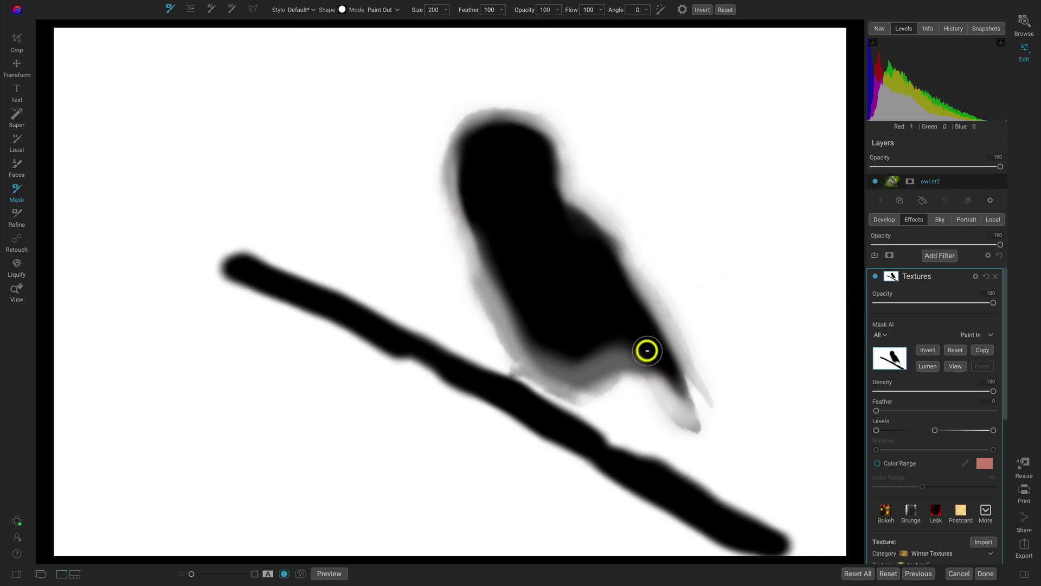
{"action": "key", "text": "z"}
{"action": "left_click_drag", "start_coordinate": [987, 389], "coordinate": [962, 398]}
{"action": "left_click", "coordinate": [955, 365]}
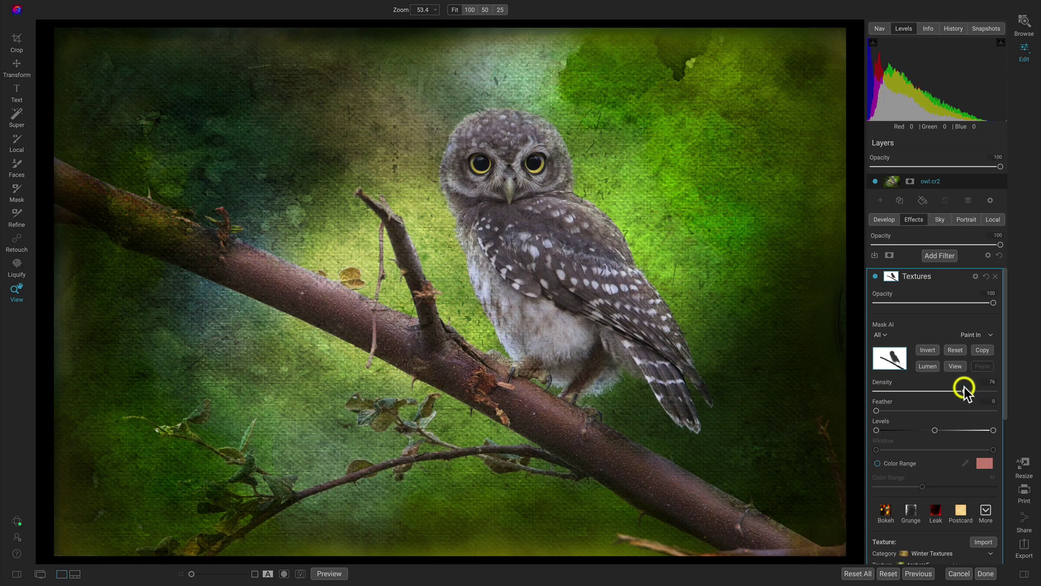
{"action": "left_click_drag", "start_coordinate": [939, 393], "coordinate": [962, 391]}
Select the owl with quick subject selection and add the Sunshine filter's Strong preset
{"action": "key", "text": "w"}
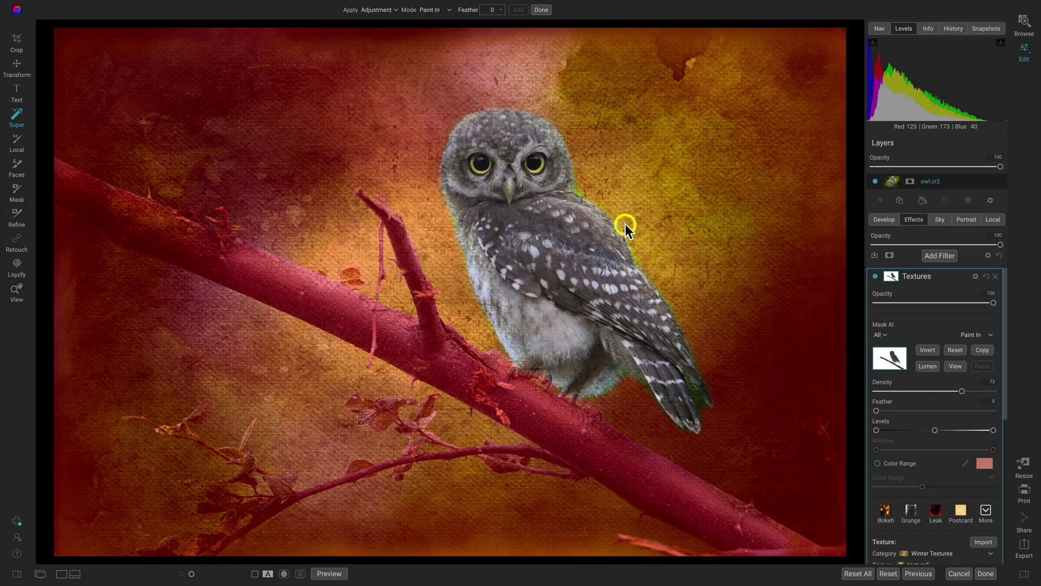
{"action": "left_click", "coordinate": [536, 263]}
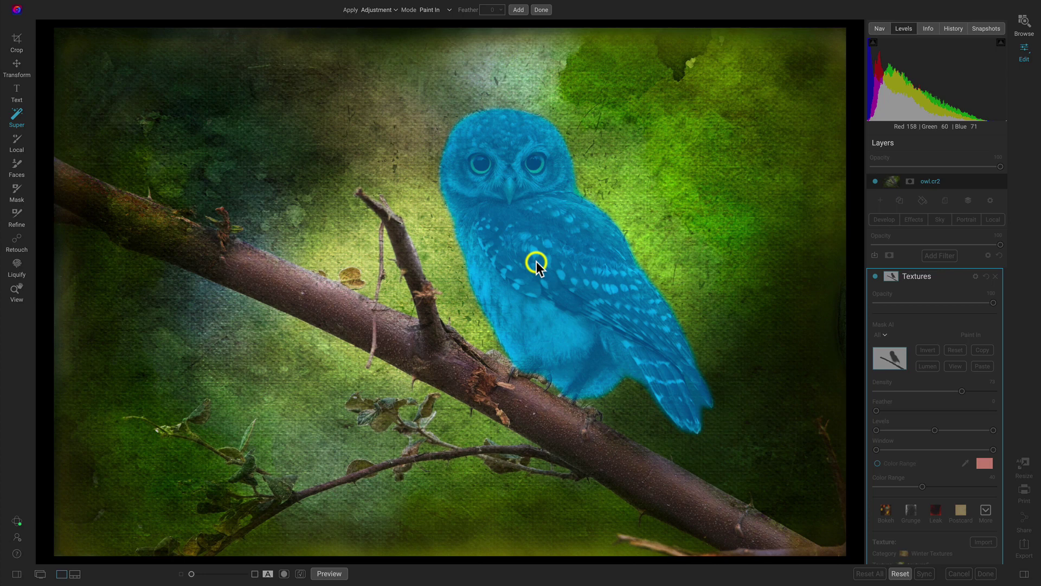
{"action": "right_click", "coordinate": [537, 263]}
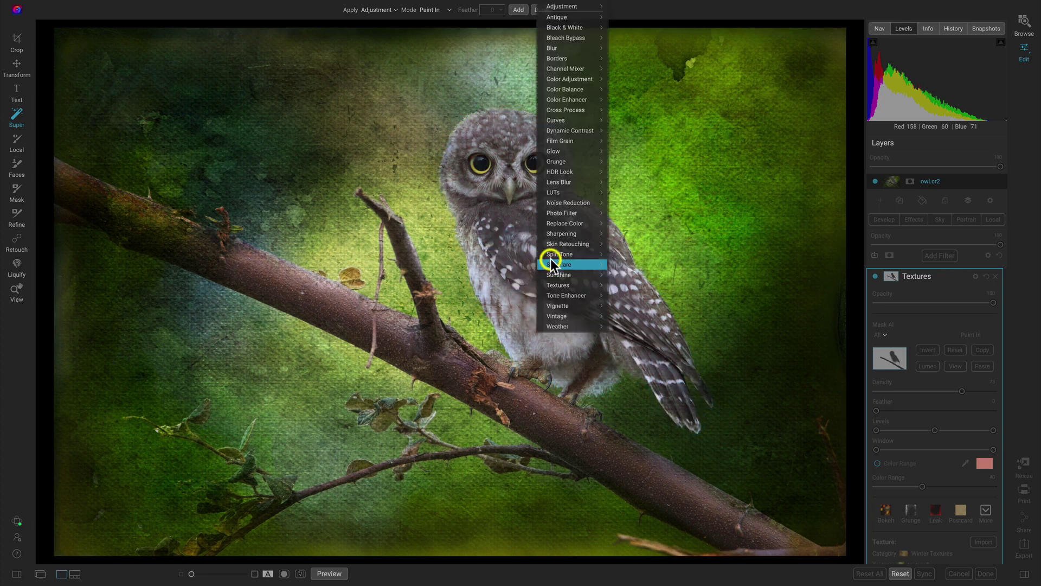
{"action": "mouse_move", "coordinate": [571, 274]}
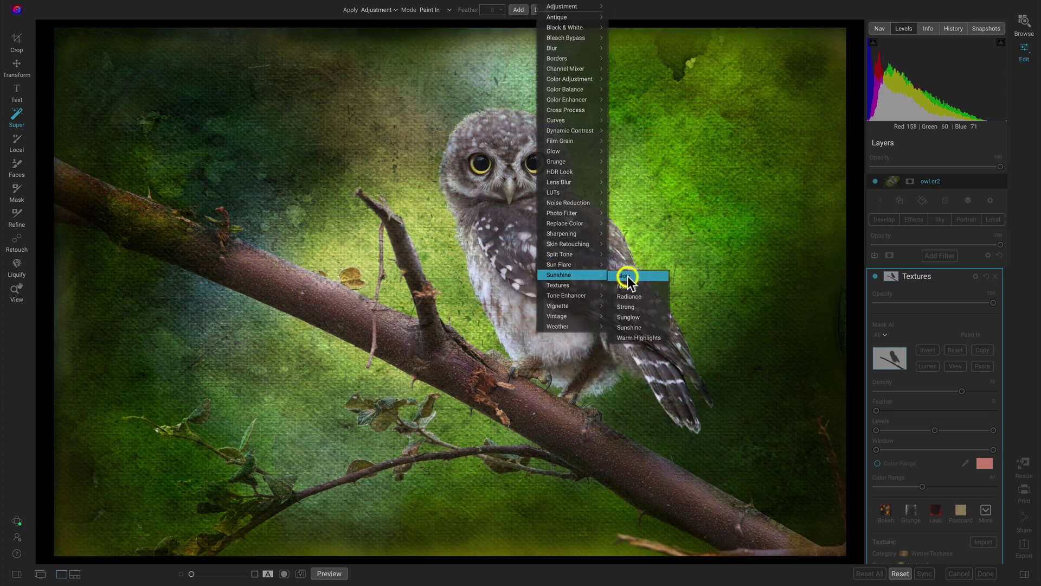
{"action": "left_click", "coordinate": [627, 307]}
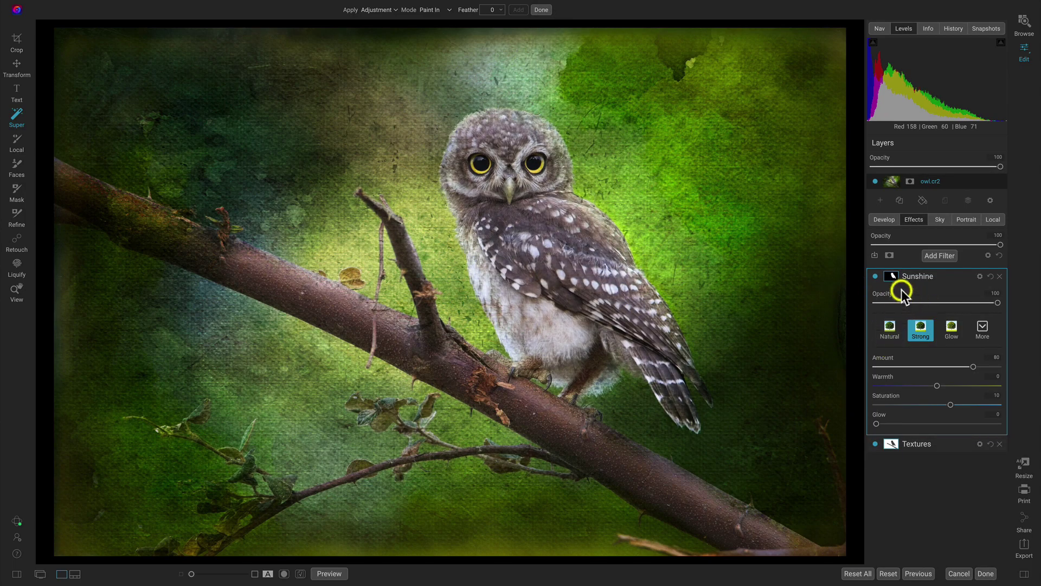
Toggle the Sunshine filter off and on to compare, then lower its opacity
{"action": "left_click", "coordinate": [875, 276]}
{"action": "left_click", "coordinate": [875, 276]}
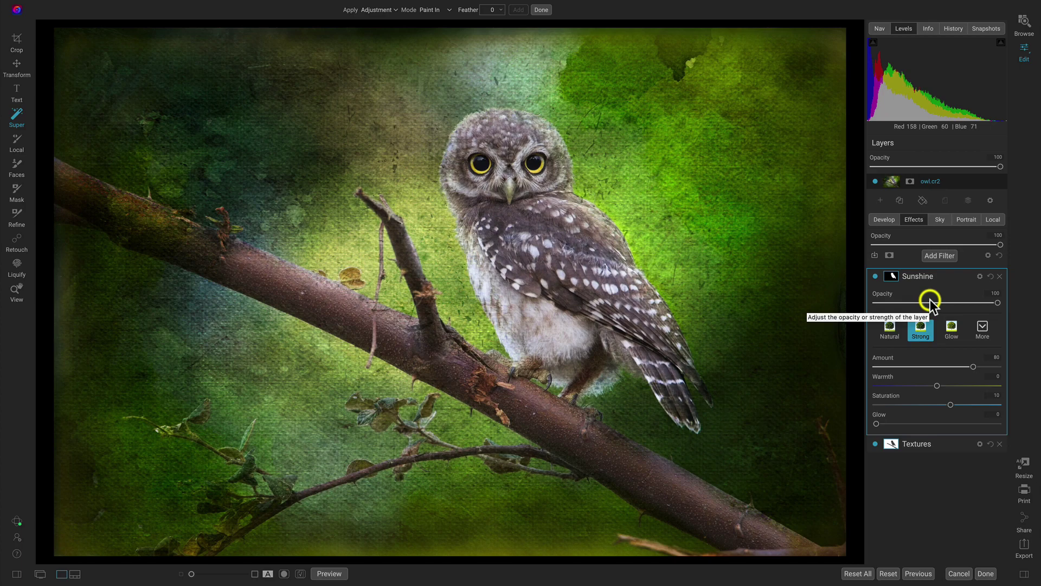
{"action": "left_click_drag", "start_coordinate": [995, 298], "coordinate": [958, 306]}
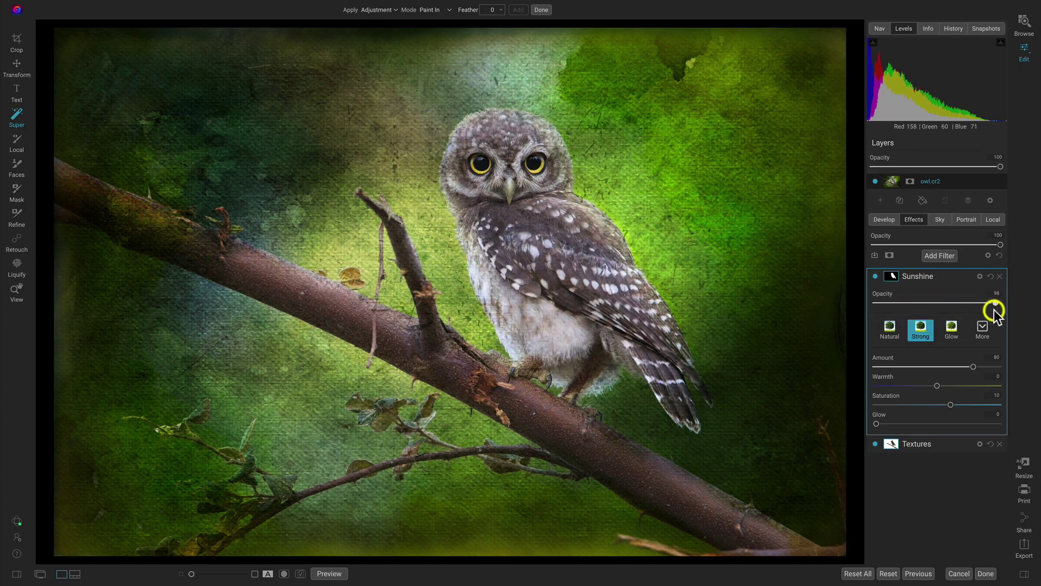